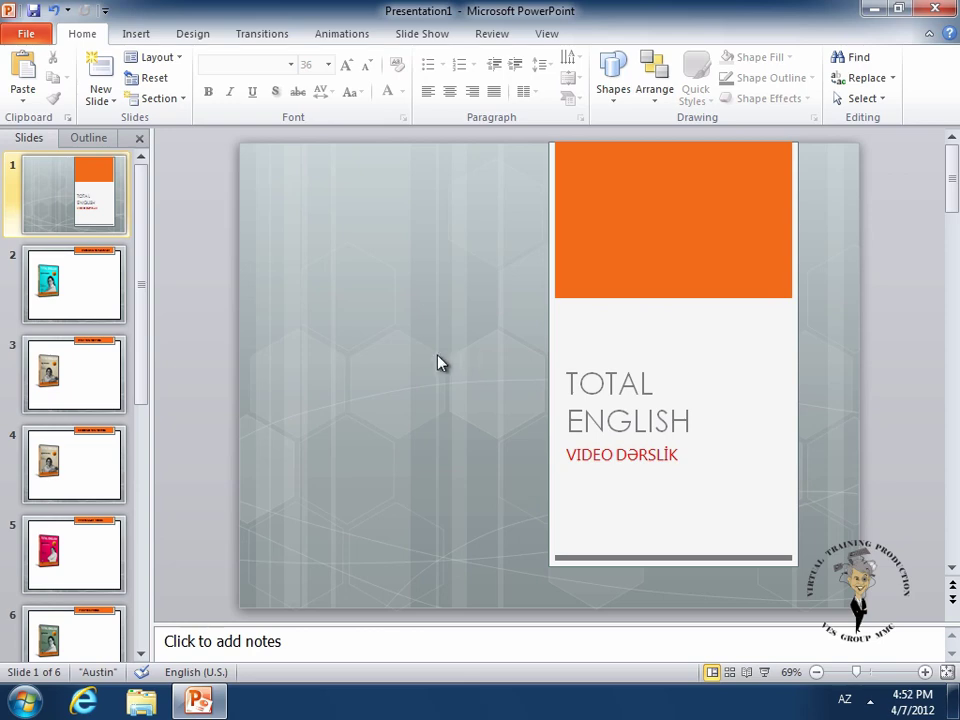
Step: Bring slide 2, with the English Grammar DVD cover, into the editing area
left_click(95, 280)
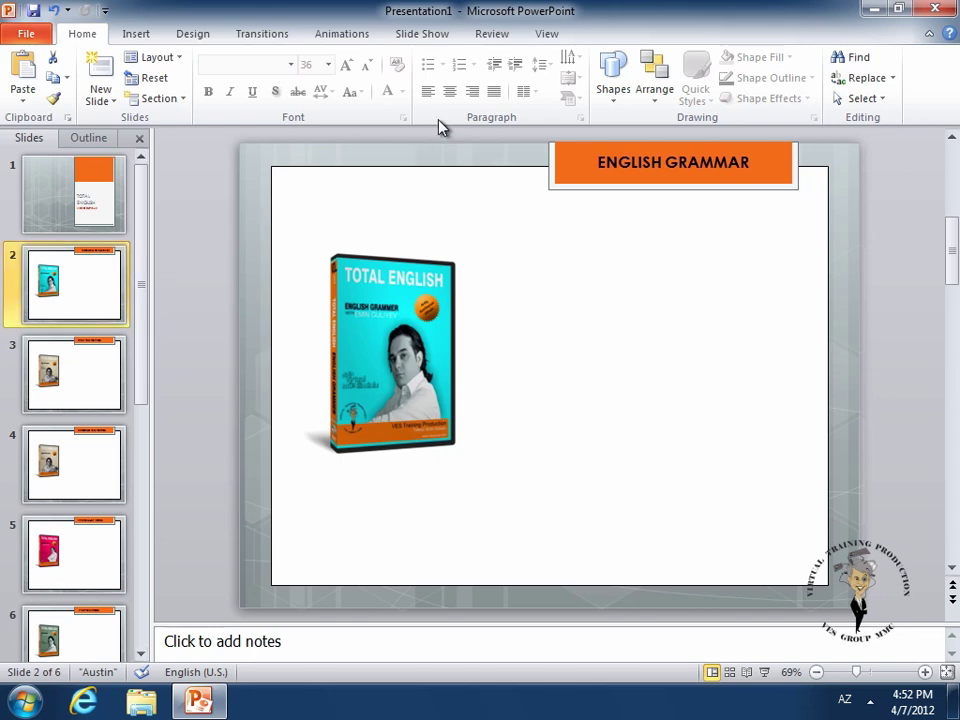
Step: Add a new comment to slide 2 reading 'Bu slayda metni daxil etmek lazımdır.'
left_click(489, 37)
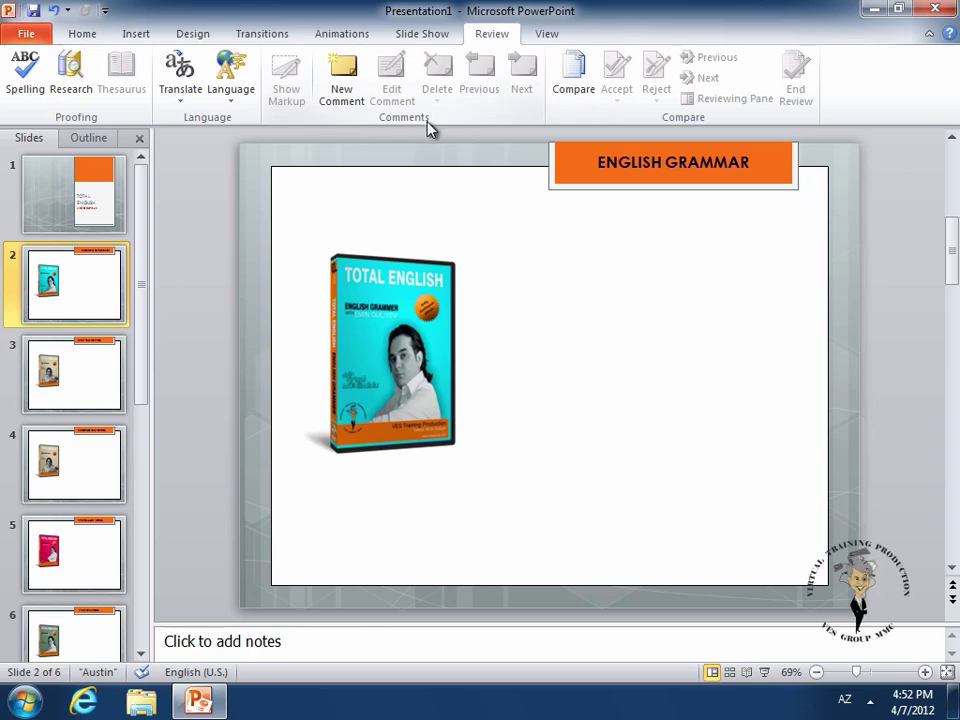
left_click(342, 88)
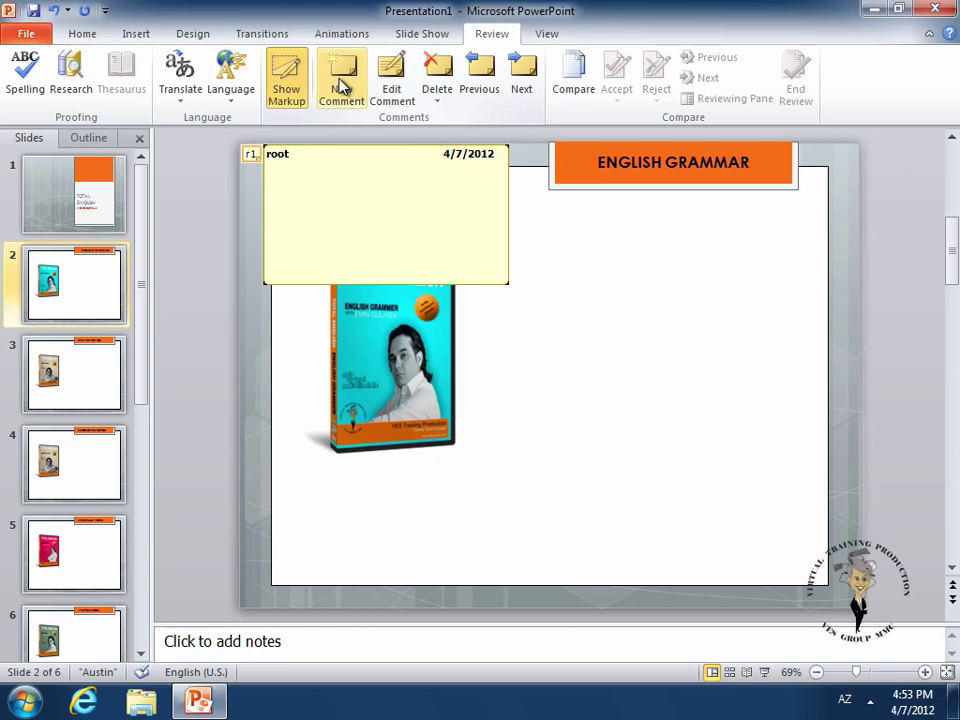
type("Bu ")
type("slayda ")
type("metni ")
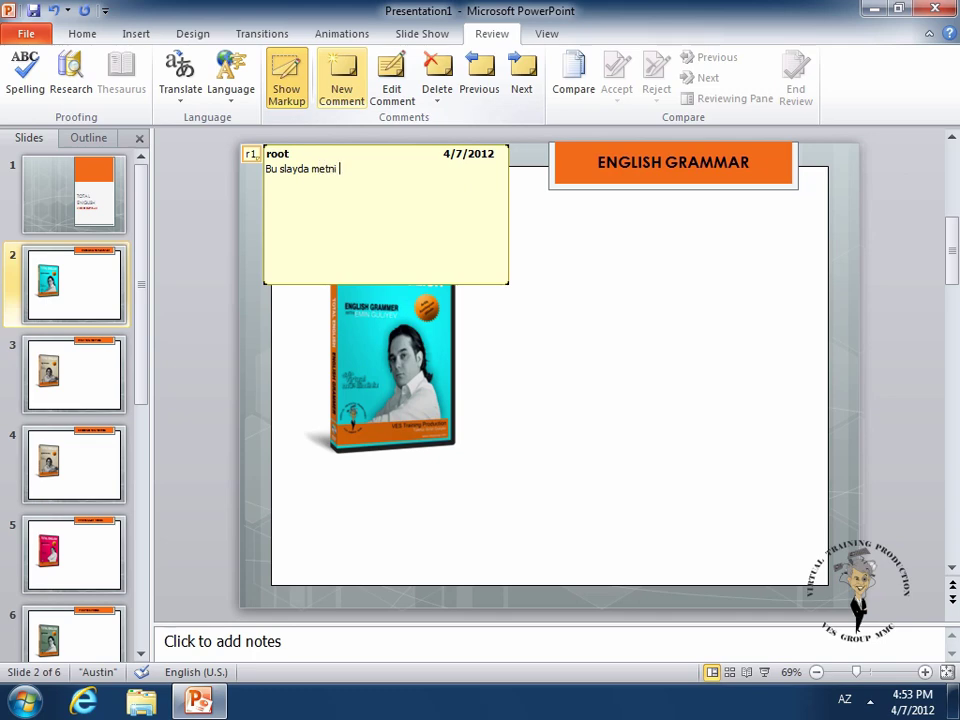
type("daxil etm")
type("ek laz")
type("ımdır")
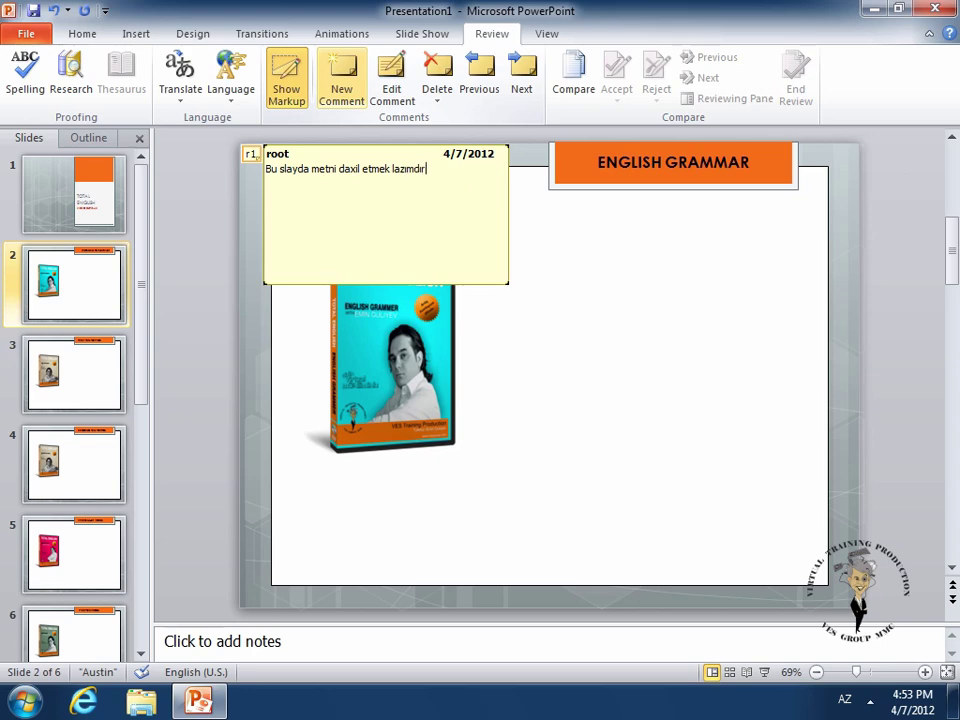
type(".")
Step: Close the comment box and move the r1 comment marker to the right of the DVD cover
left_click(591, 321)
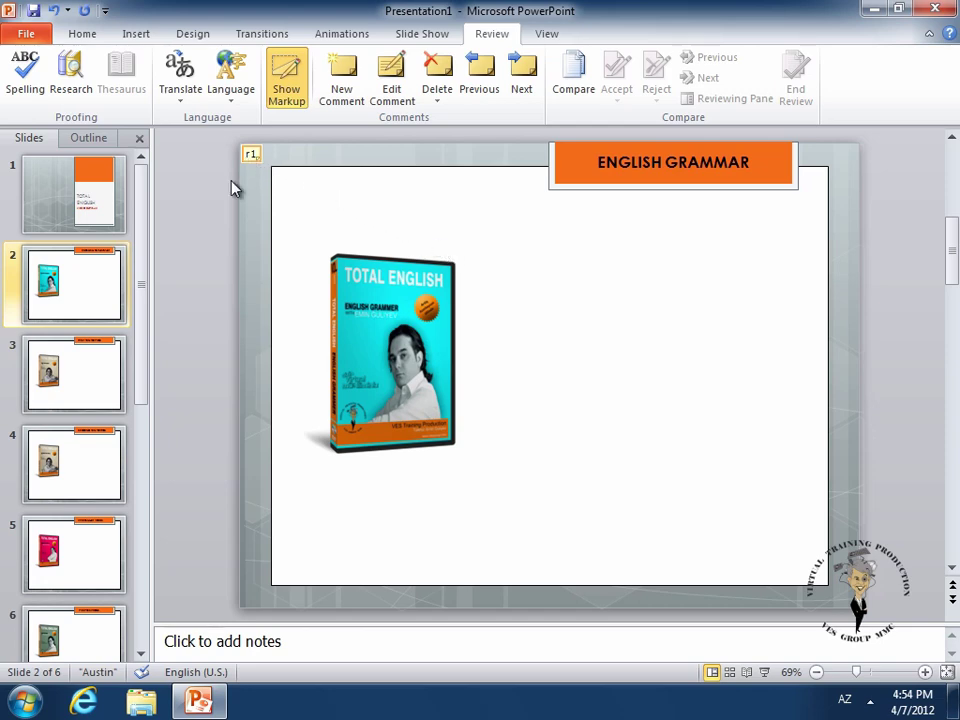
left_click(26, 703)
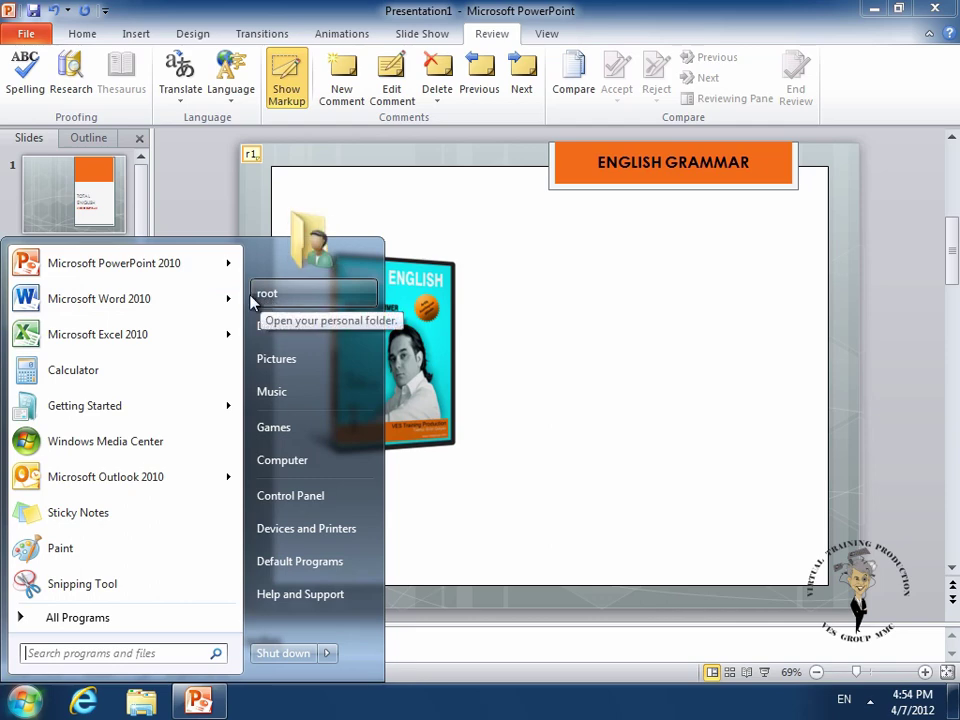
left_click(286, 168)
mouse_move(258, 168)
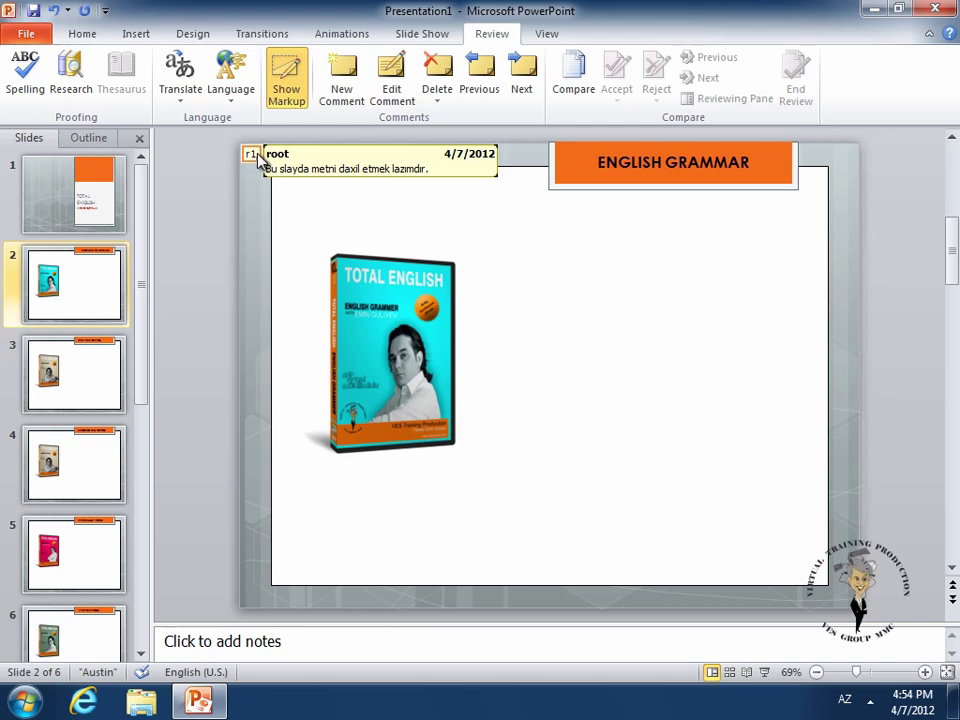
mouse_move(251, 162)
left_mouse_down()
mouse_move(784, 242)
mouse_move(754, 278)
mouse_move(656, 292)
left_mouse_up()
mouse_move(656, 291)
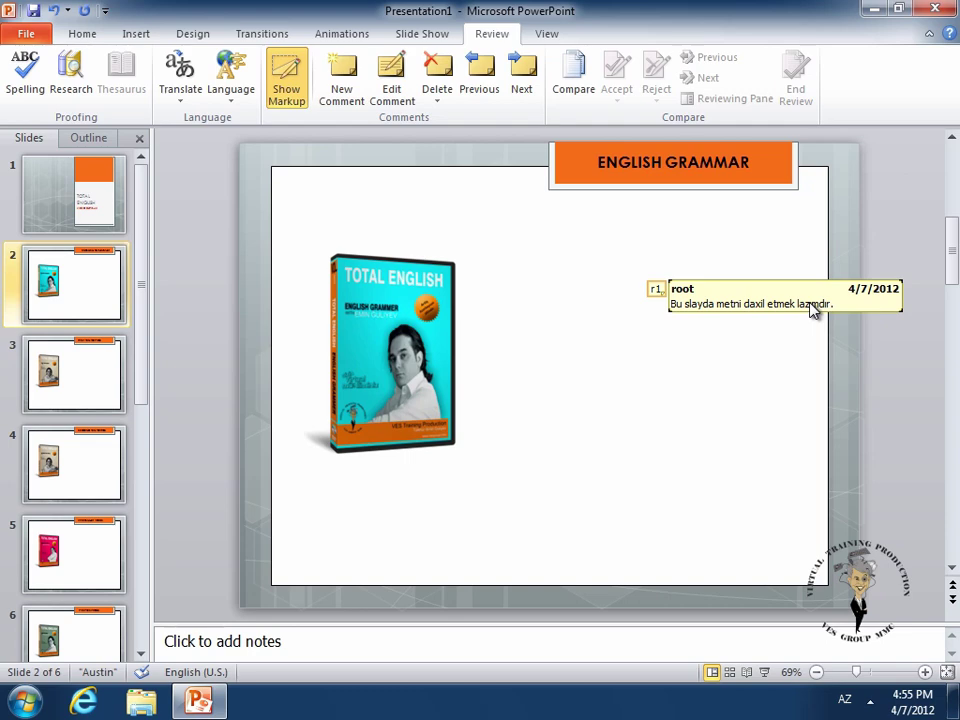
Step: Edit comment r1 to append 'Mətn shekilin sağ tərəfində olmalır' after the existing sentence
left_click(656, 291)
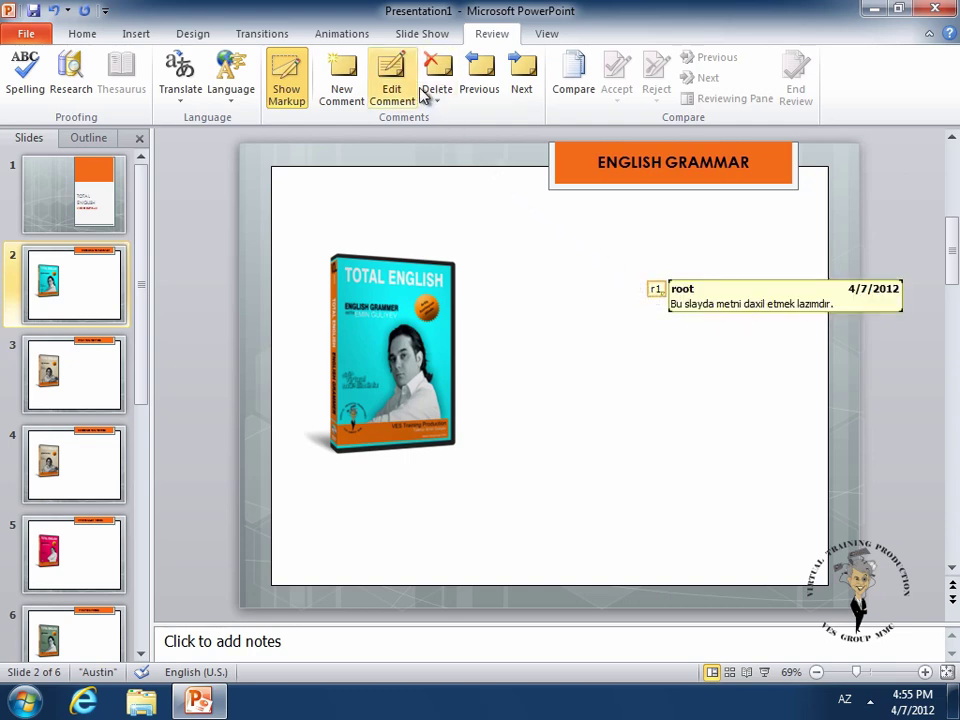
left_click(391, 78)
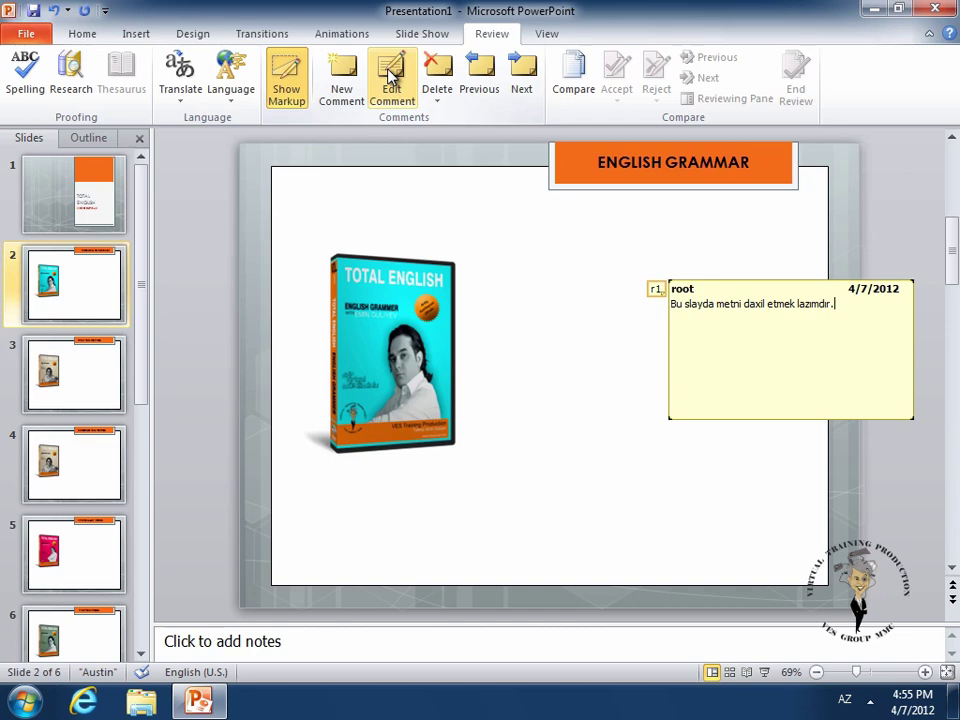
left_click(552, 265)
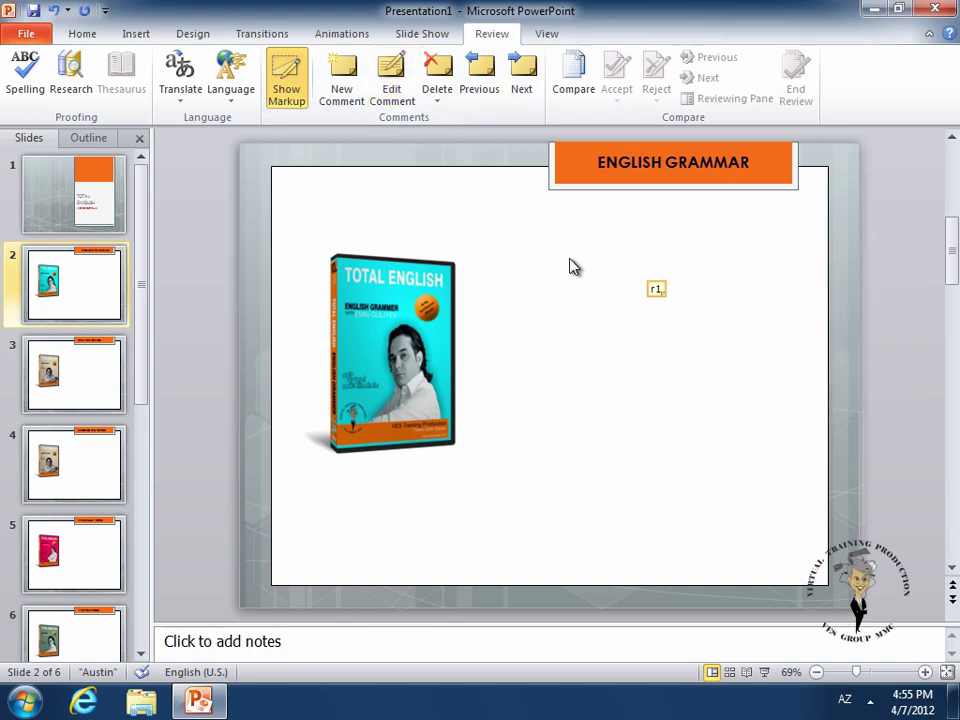
right_click(659, 291)
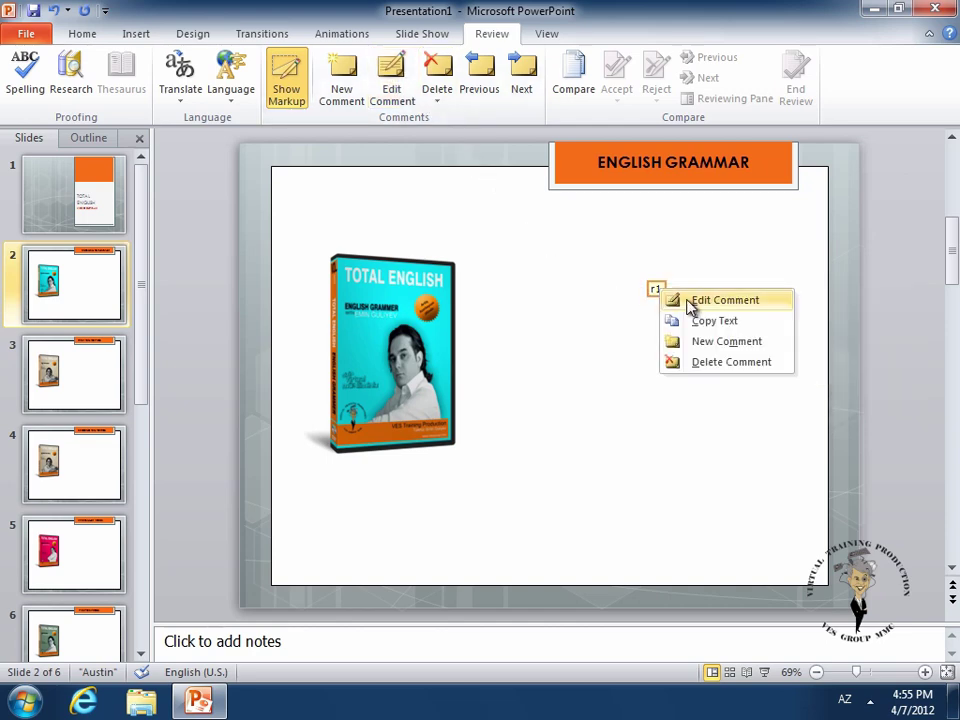
left_click(741, 300)
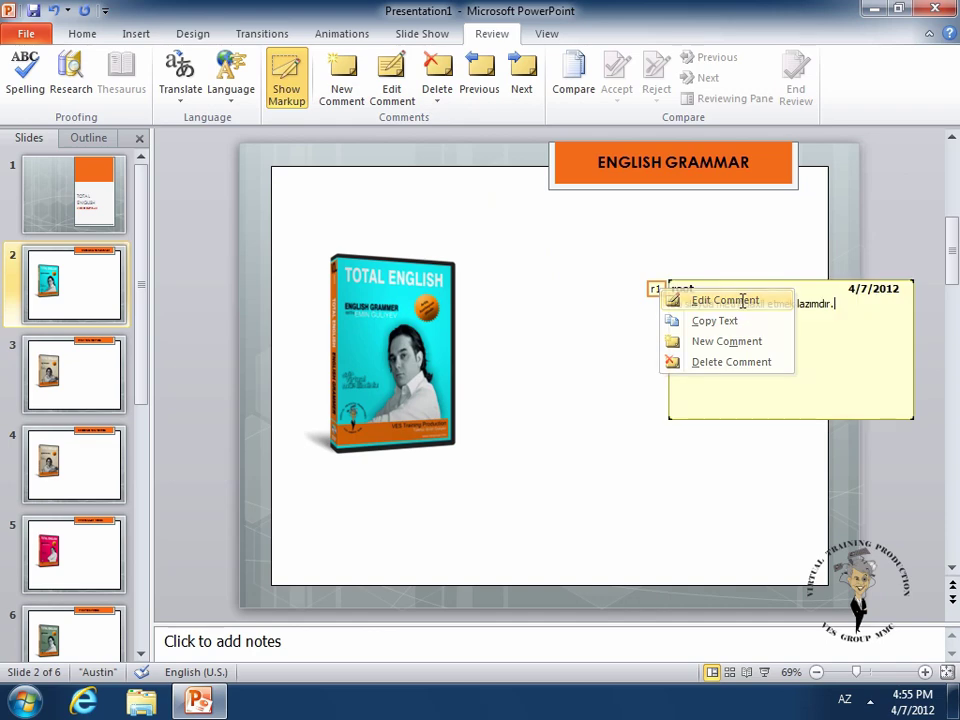
left_click_drag(832, 303, 672, 305)
left_click(848, 302)
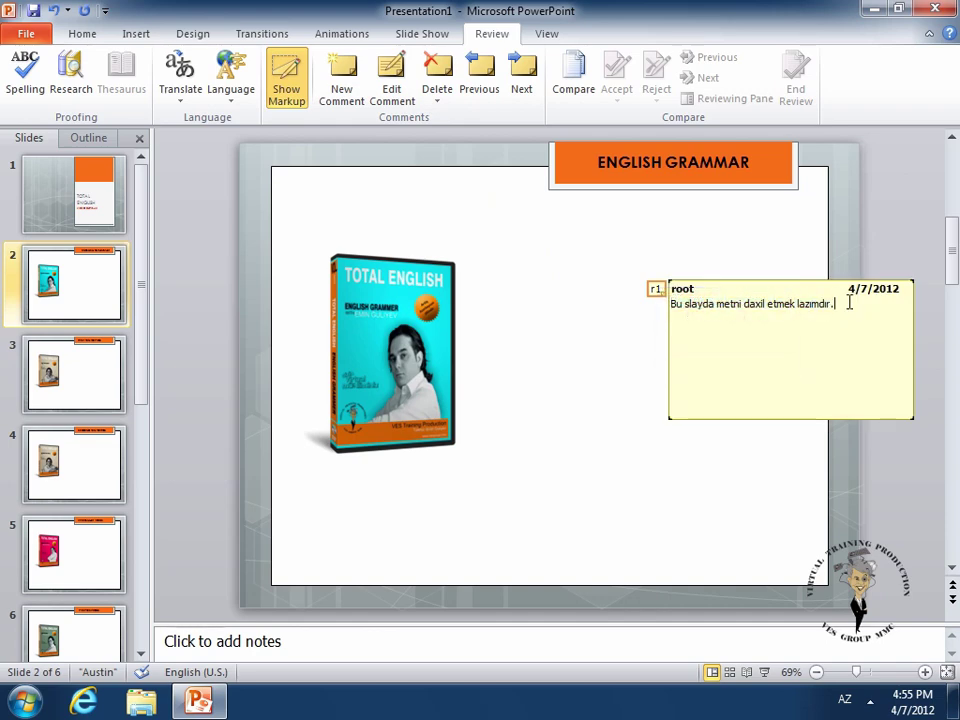
type("Mət")
type("n ")
type("sheki")
type("lin sağ")
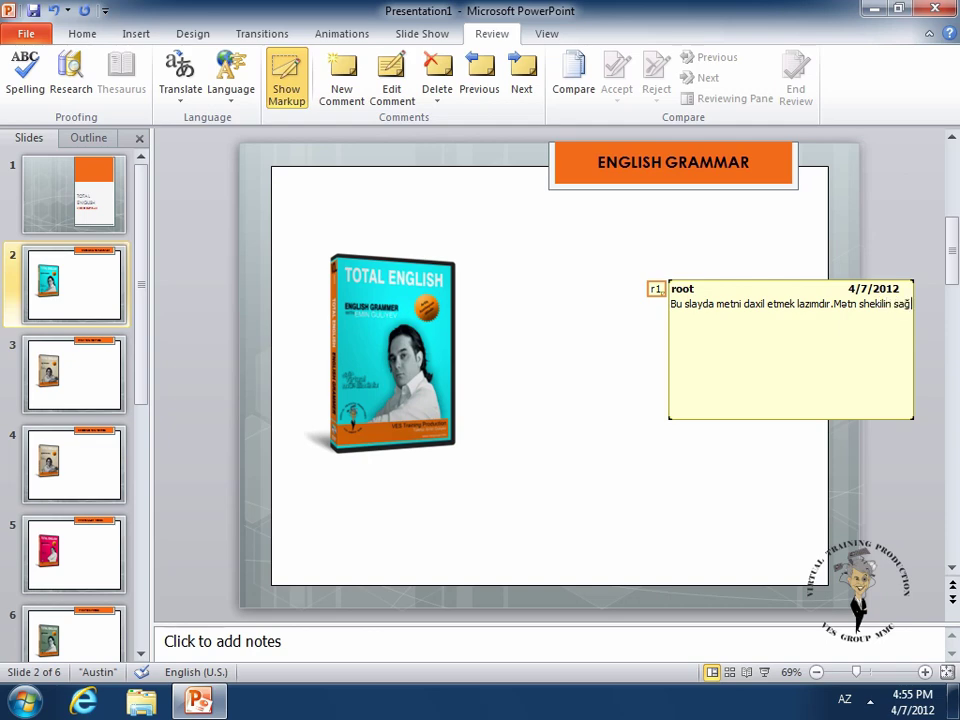
type(" tərəf")
type("ində olm")
type("alı")
type("r.")
Step: Finish editing the r1 comment, then delete it from slide 2 with Review > Delete
left_click(820, 257)
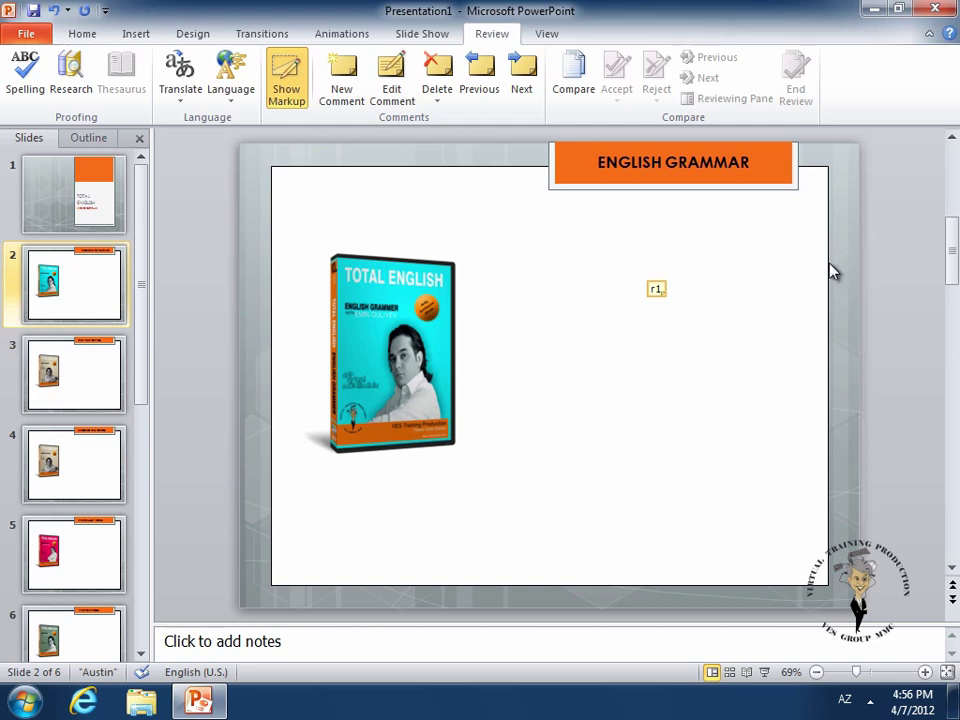
left_click(657, 291)
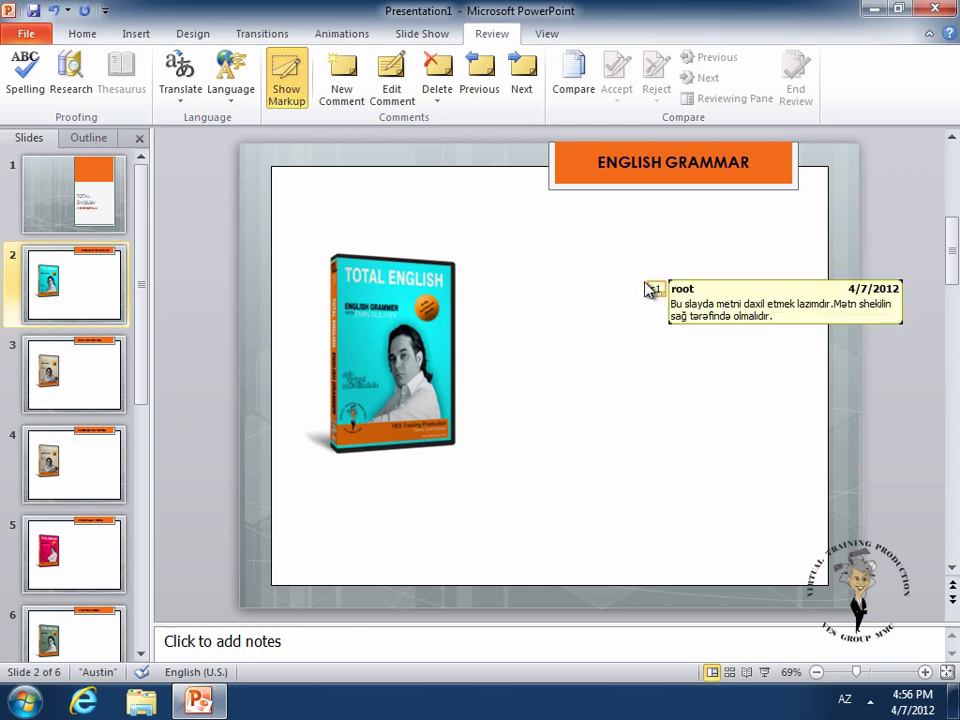
left_click(441, 78)
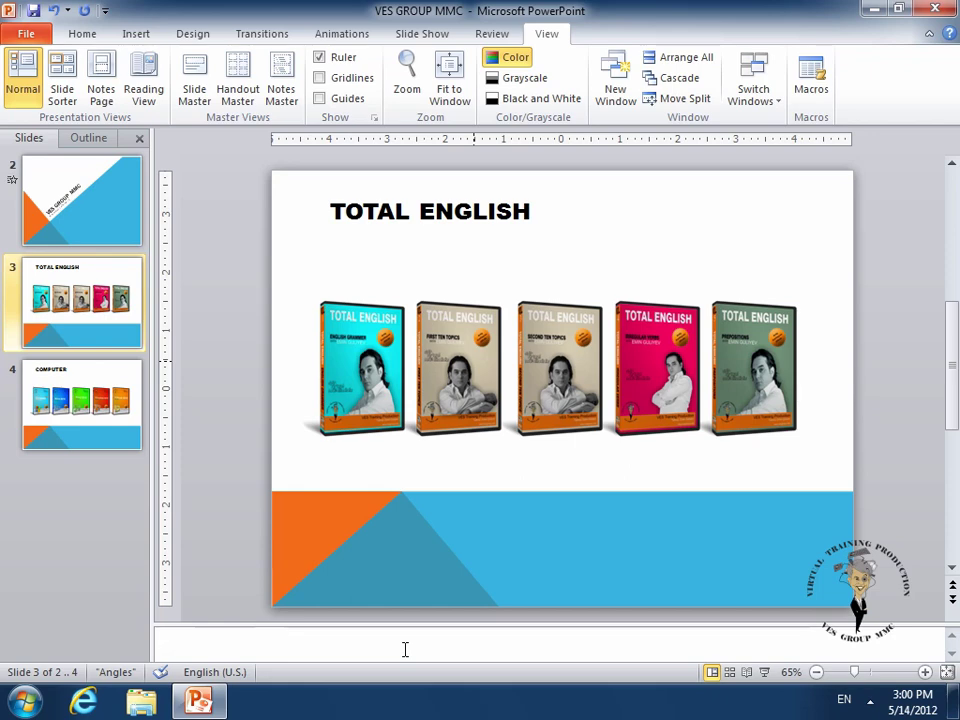
Step: Write the slide 3 speaker note 'VES GROUP MMC . şirkətinin İngilis dilinin öyranilməsi üçün video dərs vəsaiti.'
type("VES")
type(" GROUP")
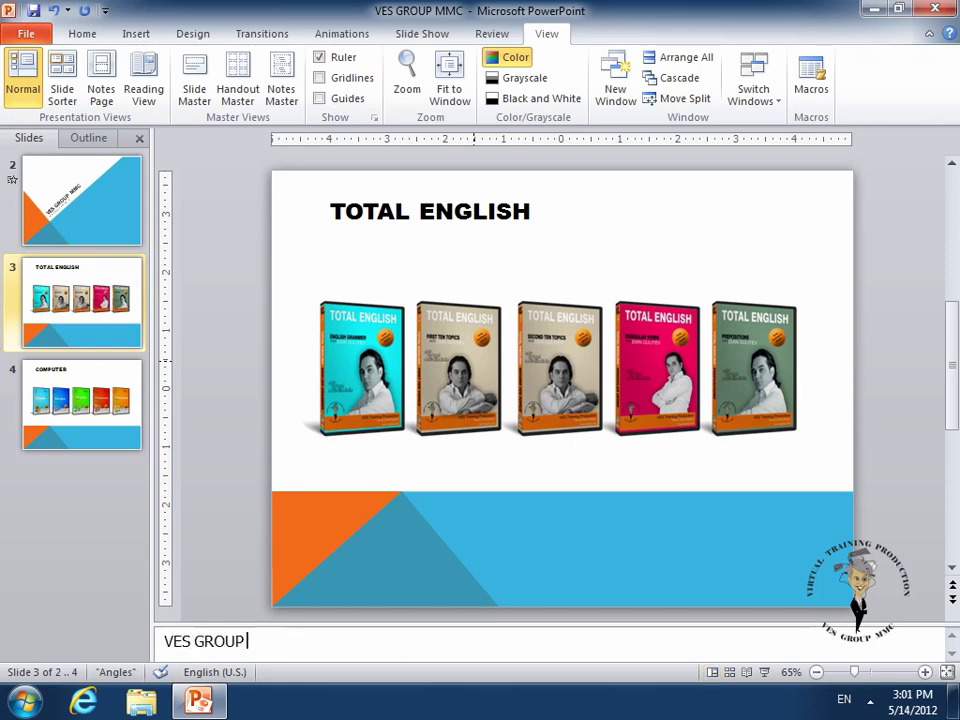
type(" MMC ")
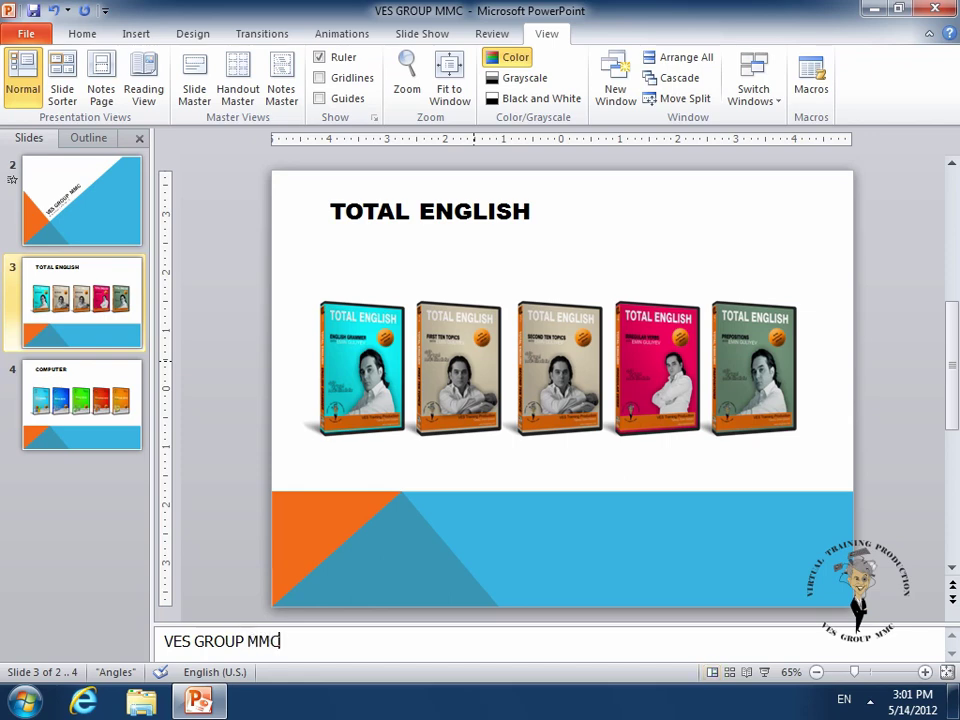
type(".")
key("alt+shift")
type("şir")
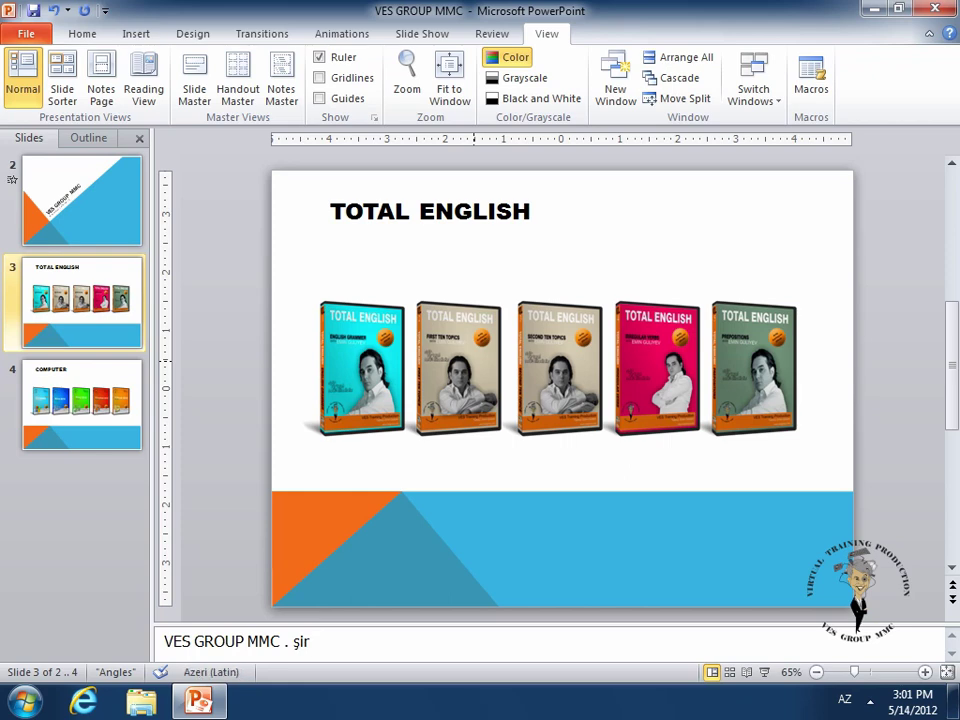
type("kə")
type("tinin İ")
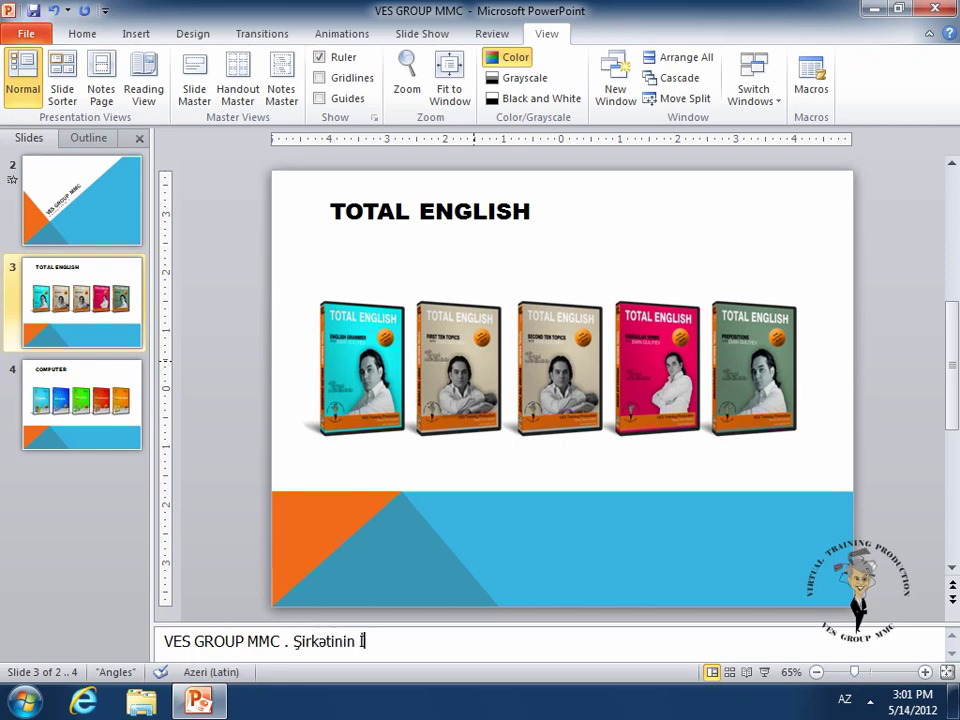
type("ngilis di")
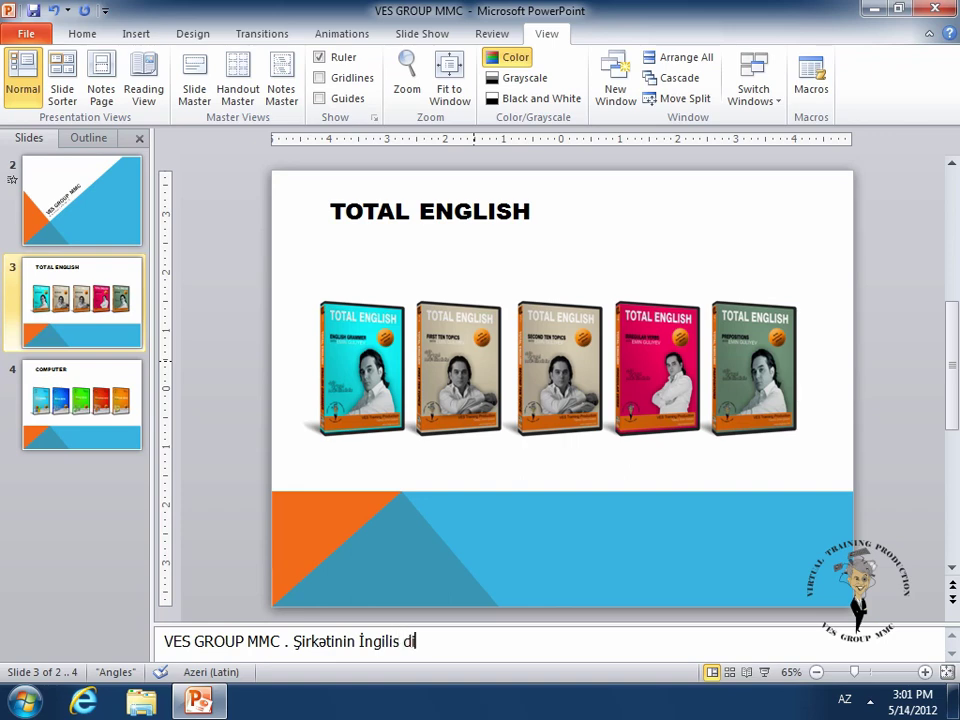
type("li")
type("nin")
type(" ö")
type("yran")
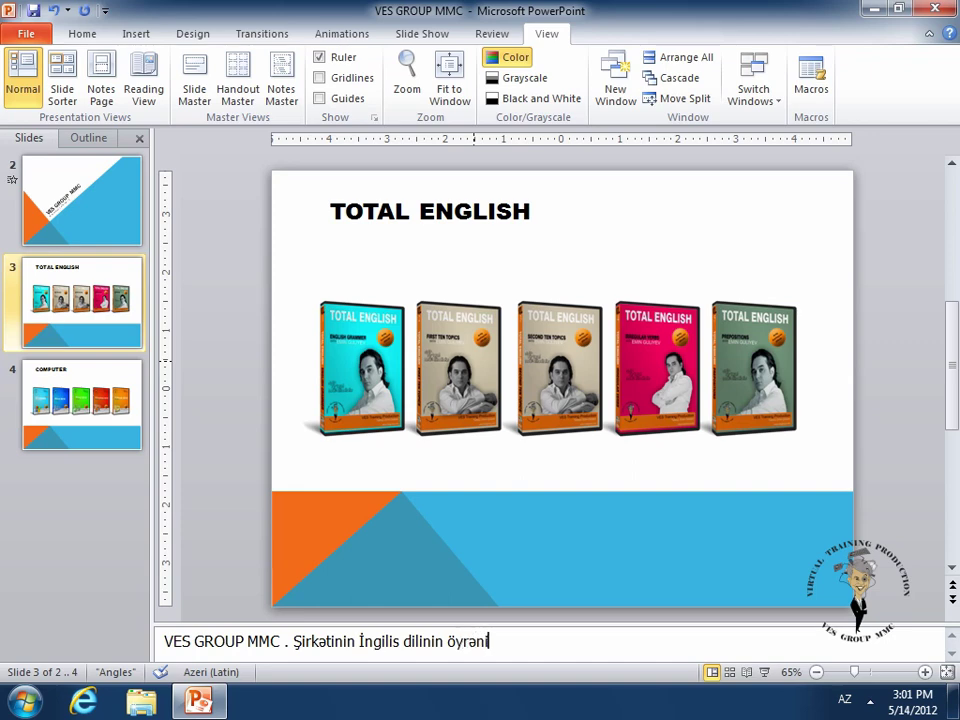
type("ilməsi")
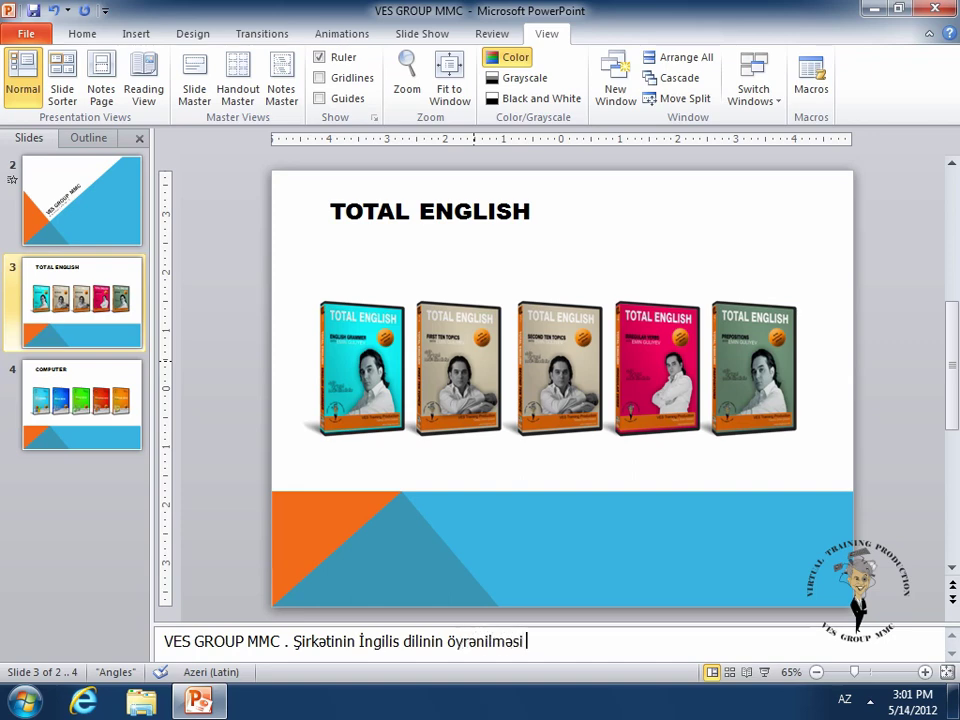
type(" üçü")
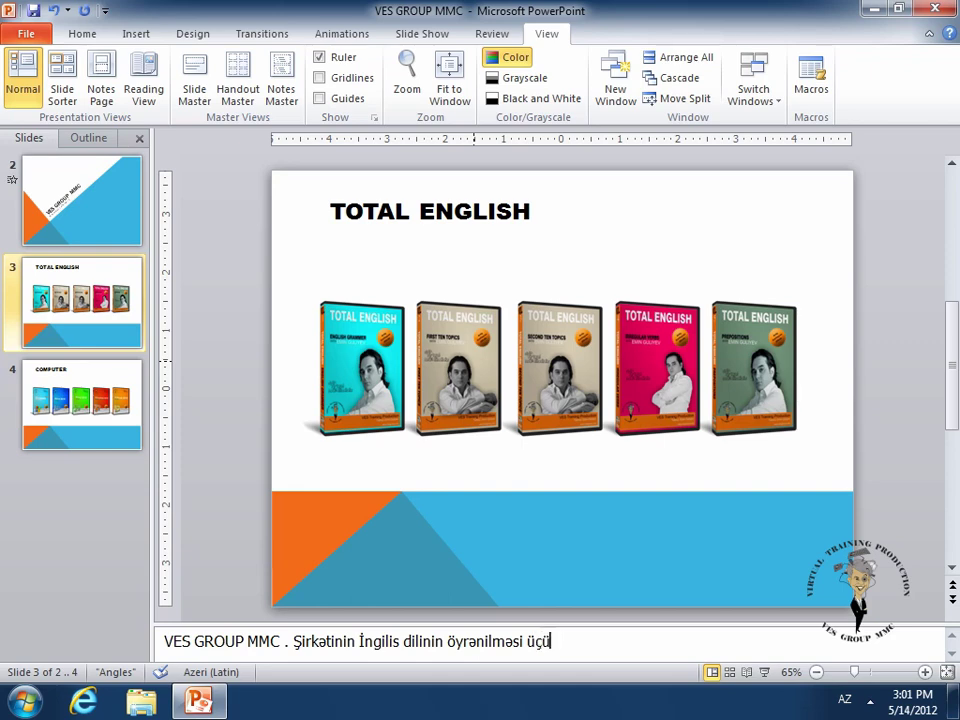
type("n vid")
type("eo də")
type("rs vəs")
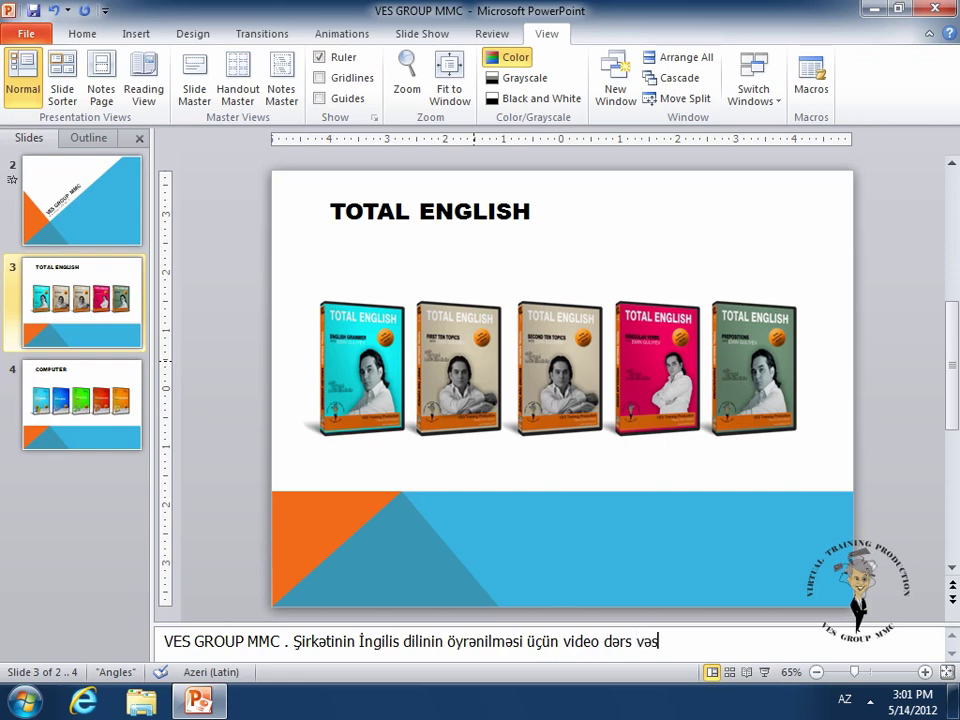
type("aiti")
type(".")
Step: Set the print layout to Notes Pages to preview the TOTAL ENGLISH slide with its note
left_click(27, 40)
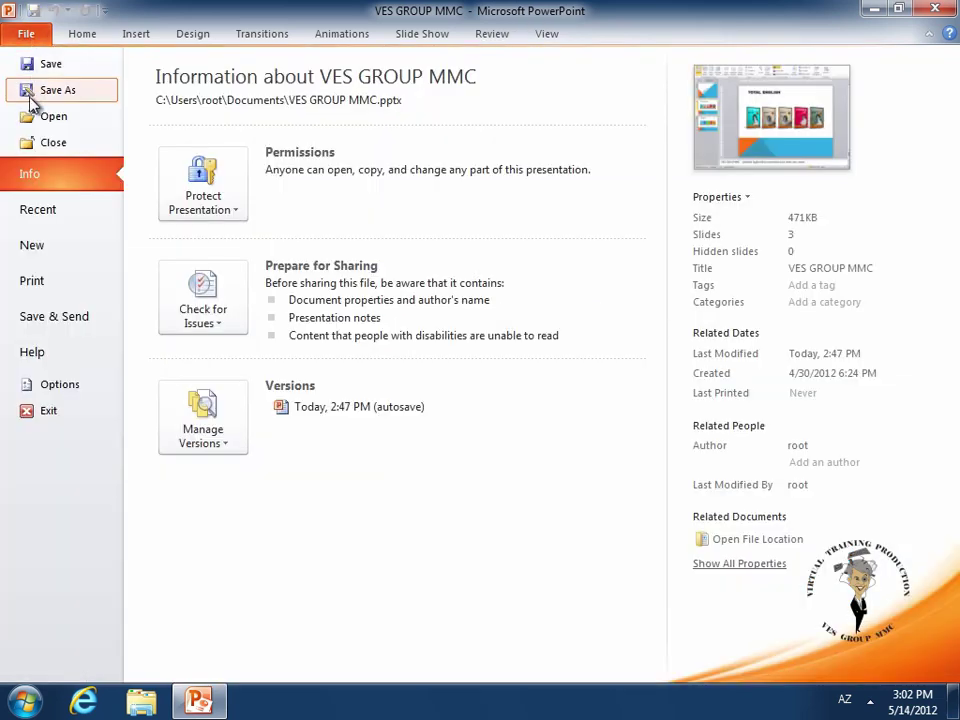
left_click(33, 288)
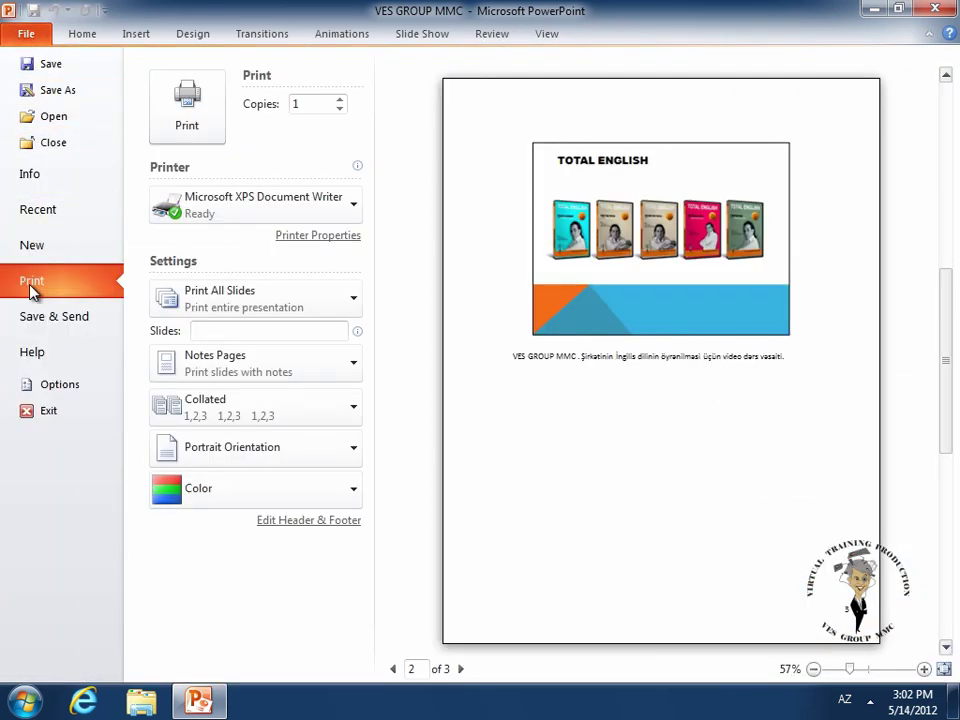
left_click(203, 371)
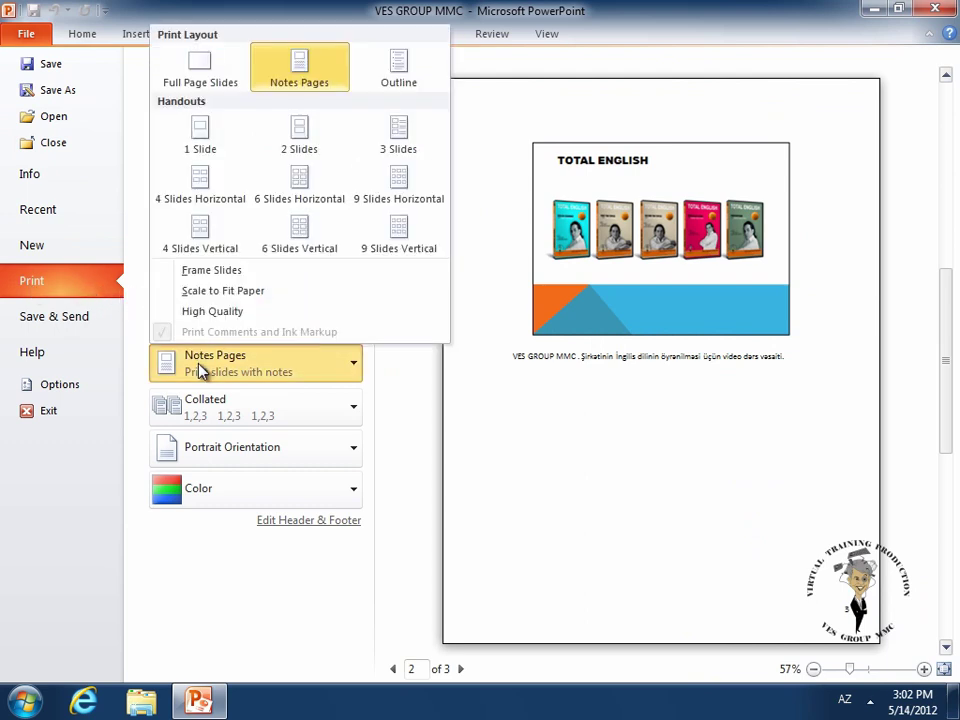
left_click(307, 75)
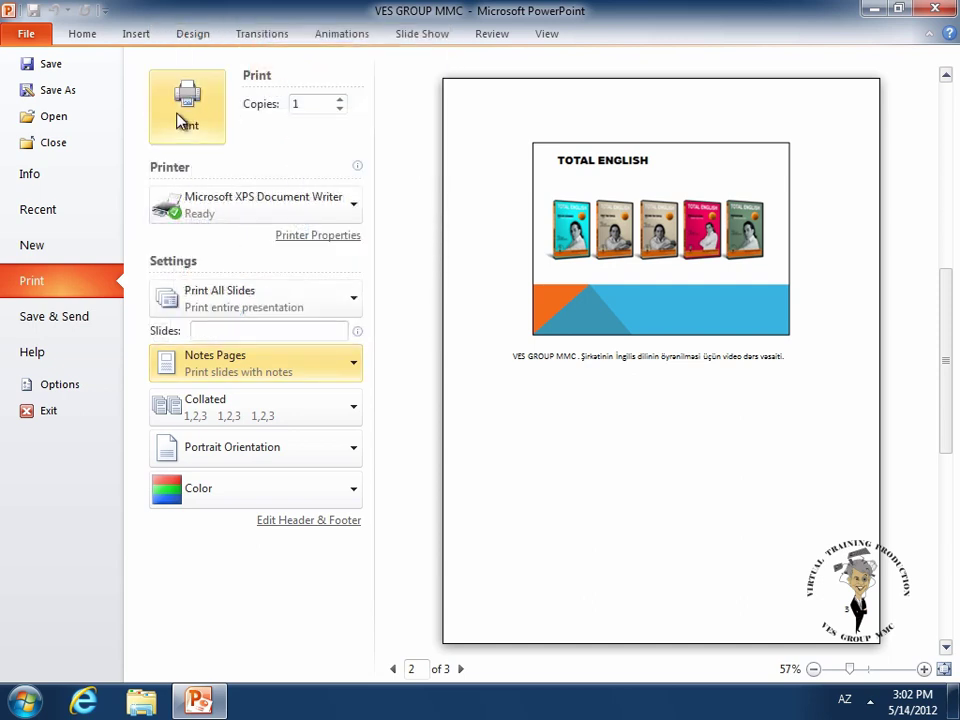